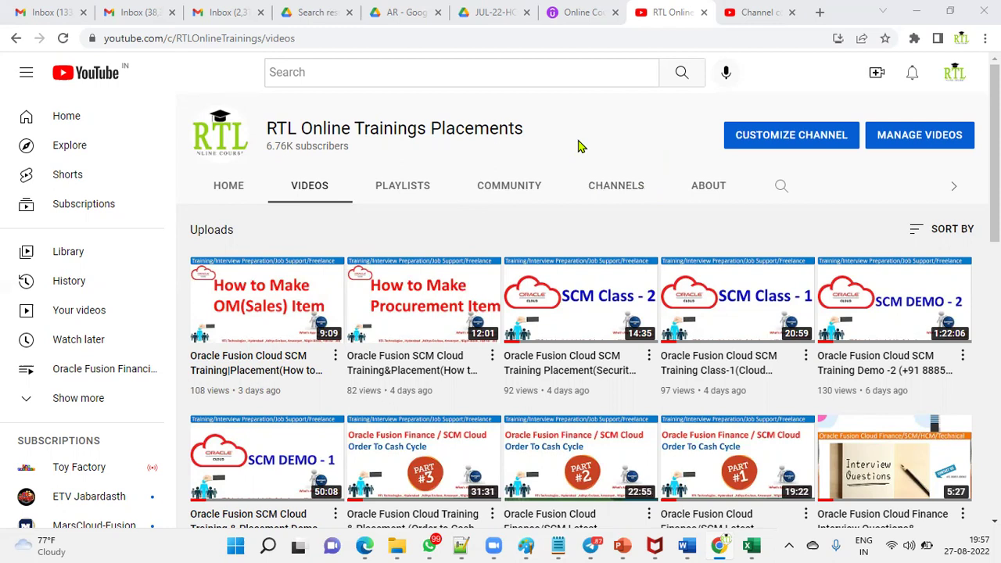
Open Setup and Maintenance from the profile menu, landing on Setup: Compensation Management
{"action": "key", "text": "alt+Tab"}
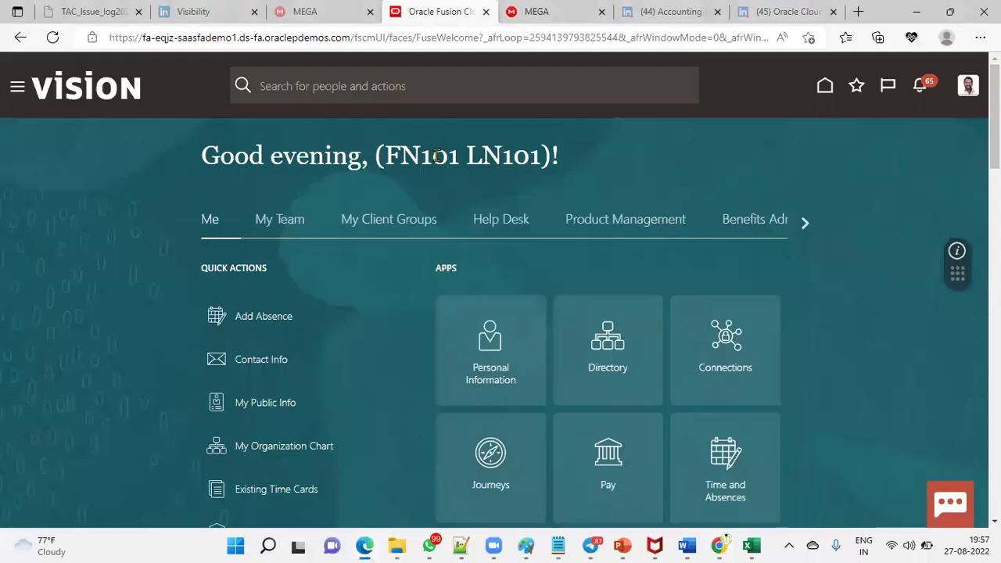
{"action": "left_click", "coordinate": [968, 88]}
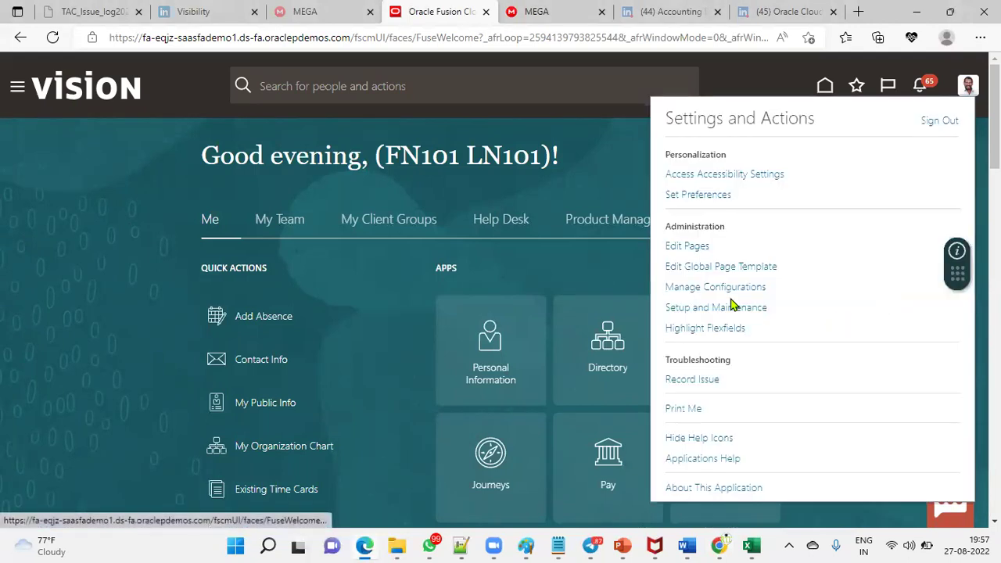
{"action": "left_click", "coordinate": [726, 309]}
{"action": "left_click", "coordinate": [980, 37]}
{"action": "left_click", "coordinate": [949, 89]}
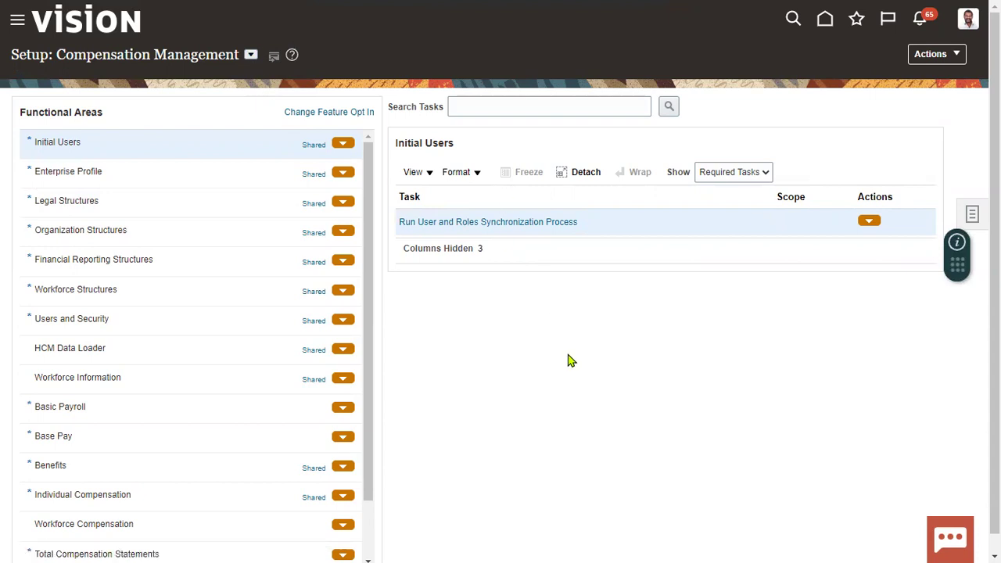
Search setup tasks for 'manage enterprise' and open Manage Enterprise HCM Information for RINL
{"action": "left_click", "coordinate": [250, 54]}
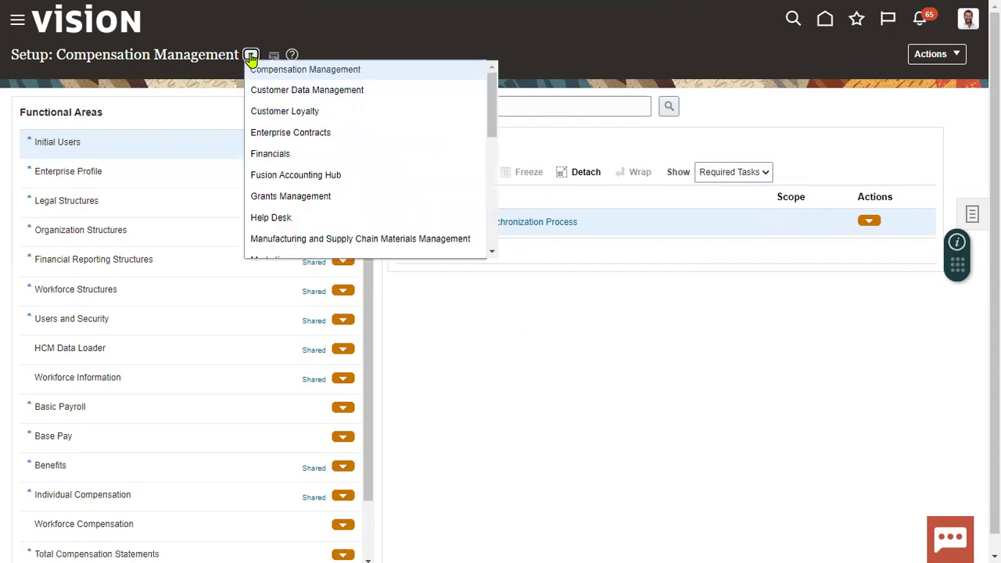
{"action": "left_click", "coordinate": [563, 102]}
{"action": "type", "text": "ma"}
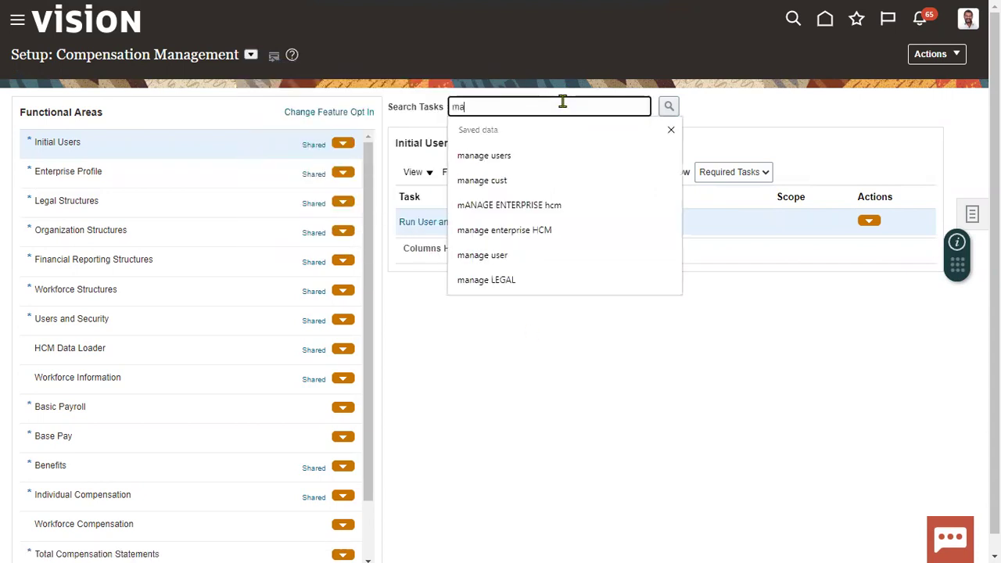
{"action": "type", "text": "nage enterprise HCM"}
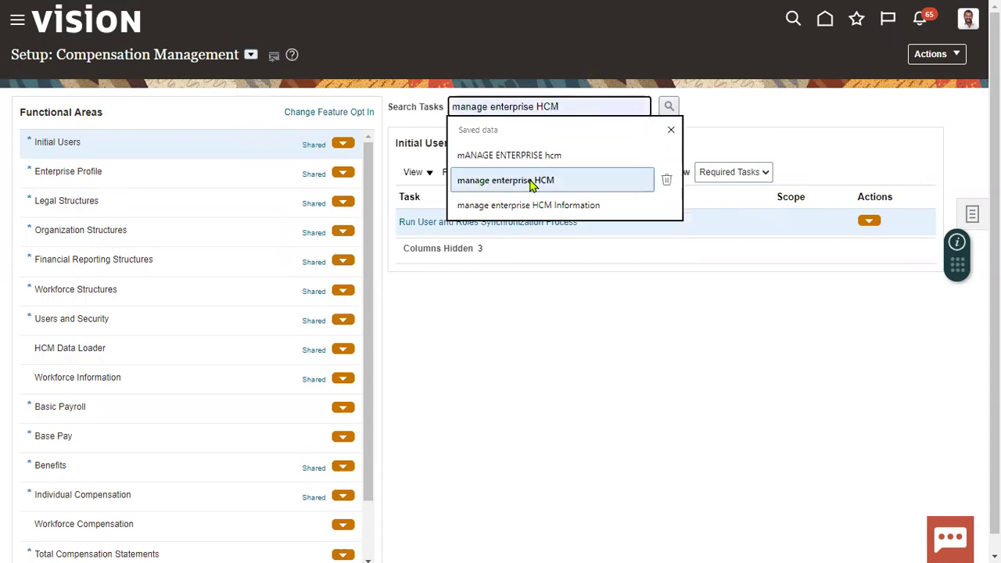
{"action": "left_click", "coordinate": [532, 181]}
{"action": "left_click", "coordinate": [666, 105]}
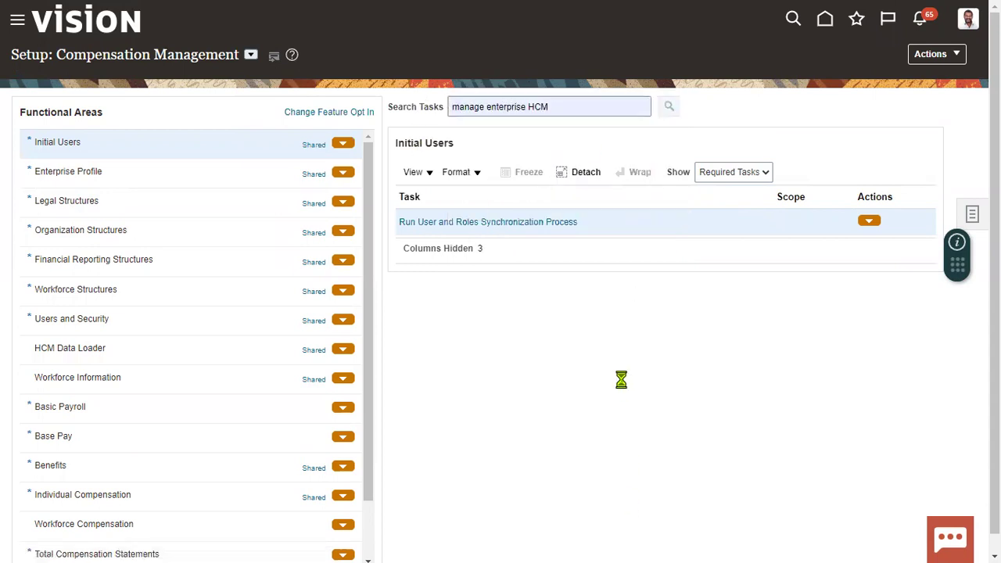
{"action": "left_click", "coordinate": [513, 223]}
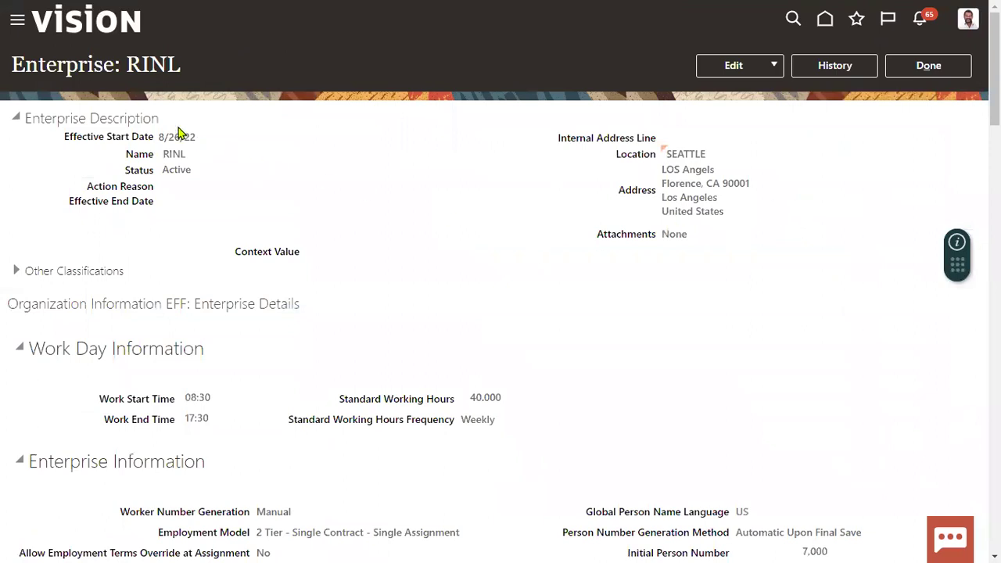
Start a correction of the RINL enterprise record using Edit > Correct
{"action": "left_click_drag", "start_coordinate": [129, 65], "coordinate": [180, 67]}
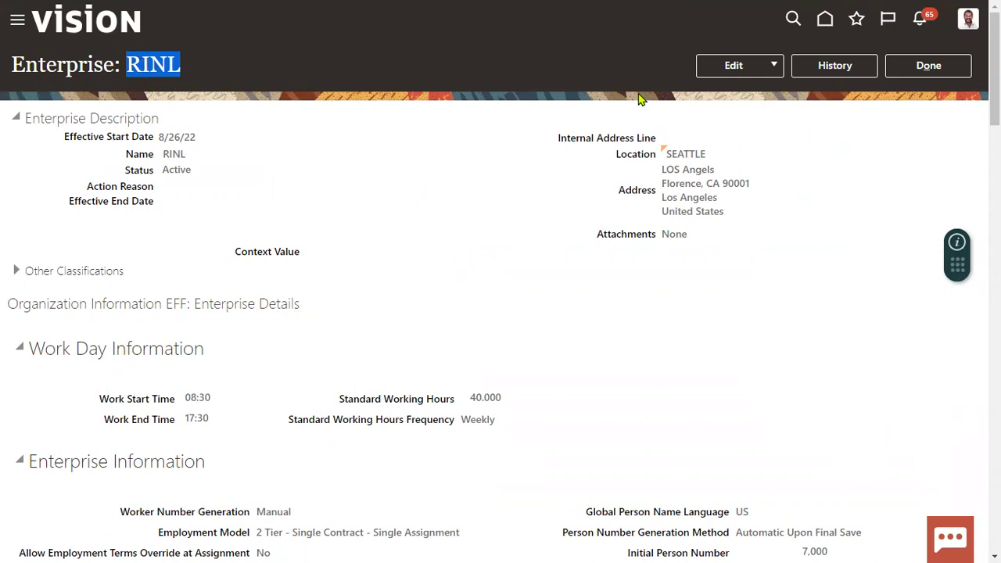
{"action": "left_click", "coordinate": [733, 65]}
{"action": "left_click", "coordinate": [733, 113]}
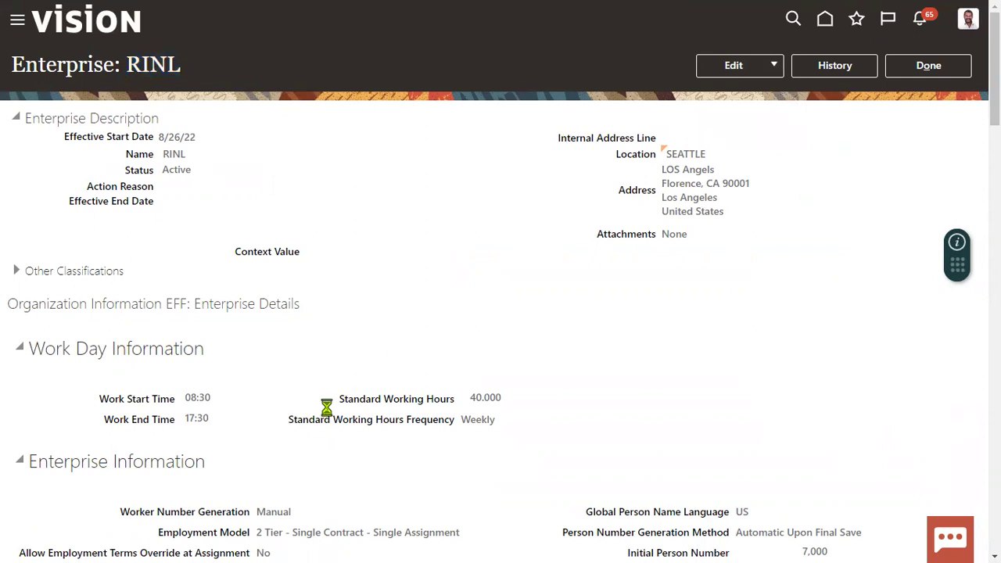
{"action": "scroll", "coordinate": [361, 396], "scroll_direction": "down", "scroll_amount": 2}
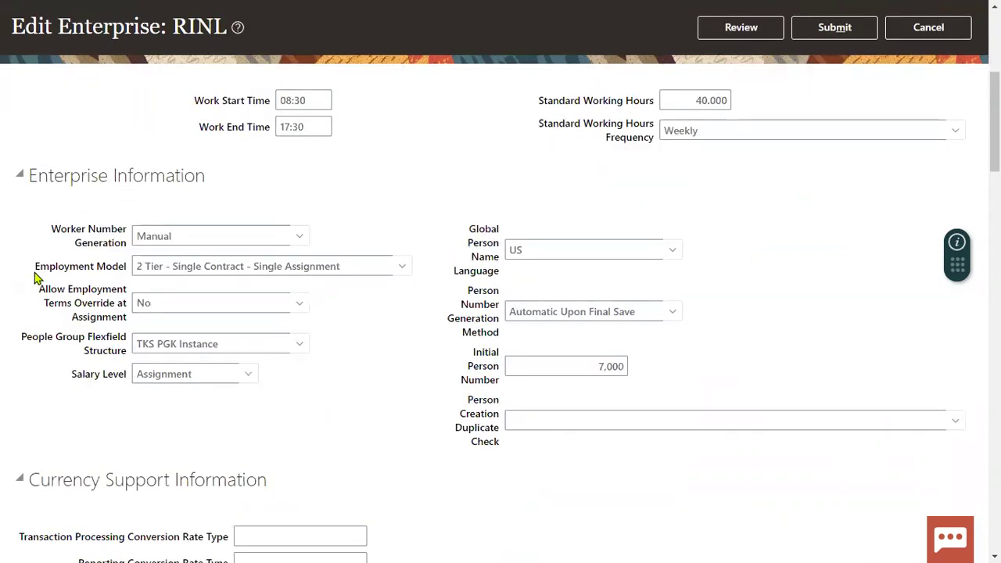
View the Employment Model 2 Tier and 3 Tier options, then switch to the Notepad++ notes
{"action": "left_click_drag", "start_coordinate": [36, 268], "coordinate": [130, 270]}
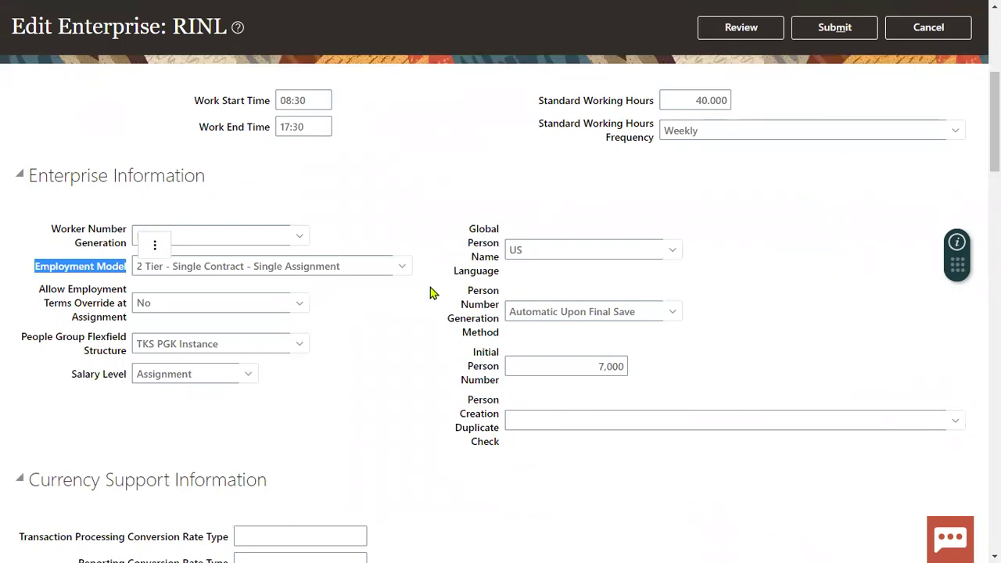
{"action": "left_click", "coordinate": [403, 268]}
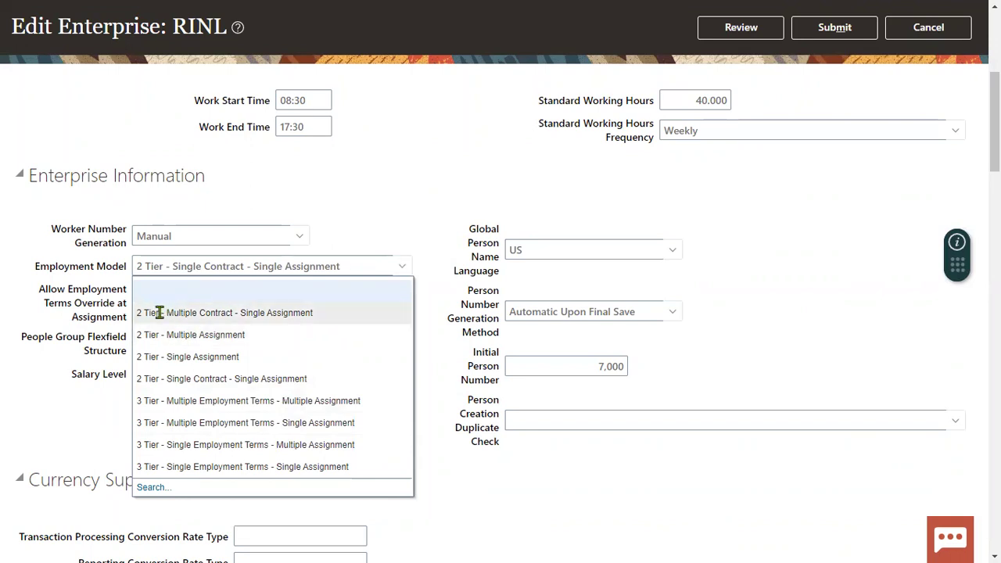
{"action": "key", "text": "alt+Tab"}
{"action": "key", "text": "alt+Tab"}
{"action": "key", "text": "alt+Tab"}
{"action": "key", "text": "alt+Tab"}
{"action": "key", "text": "alt+Tab"}
{"action": "key", "text": "alt+Tab"}
{"action": "key", "text": "alt+Tab"}
{"action": "key", "text": "alt+Tab"}
{"action": "key", "text": "alt+Tab"}
{"action": "key", "text": "ctrl+a"}
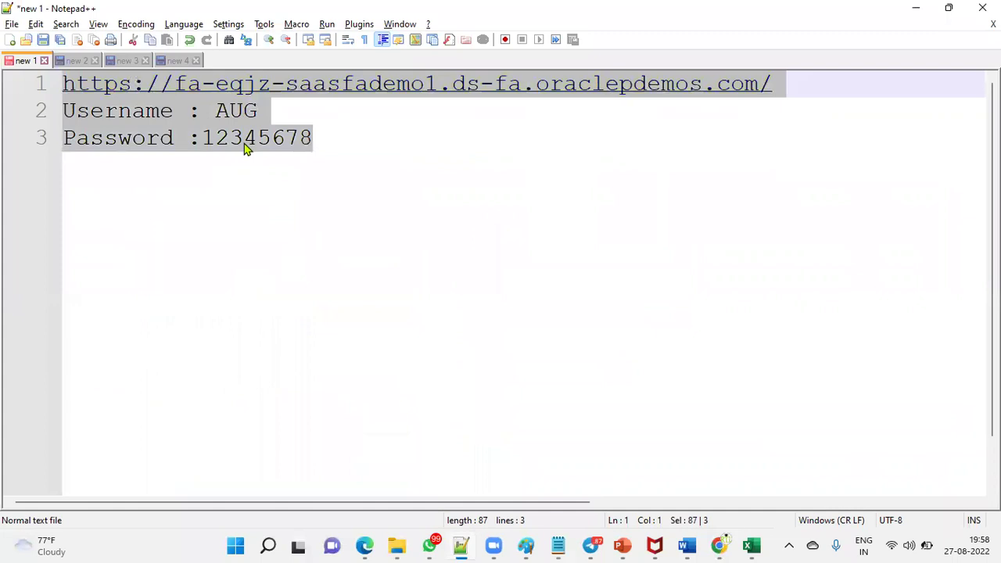
In a new Notepad++ document, write '2-Tier : Workrelationship' with 'Assignment' below it
{"action": "left_click", "coordinate": [176, 63]}
{"action": "left_click", "coordinate": [10, 39]}
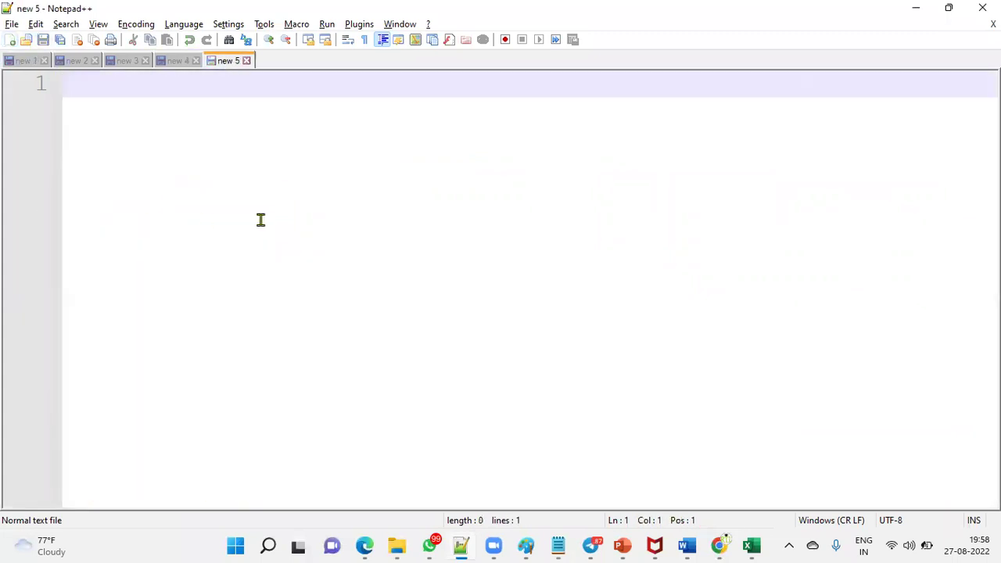
{"action": "type", "text": "2-Tier : Workrelationship"}
{"action": "key", "text": "Return"}
{"action": "type", "text": "Assignment"}
Duplicate the note below and change its tier number from 2 to 3
{"action": "key", "text": "ctrl+a"}
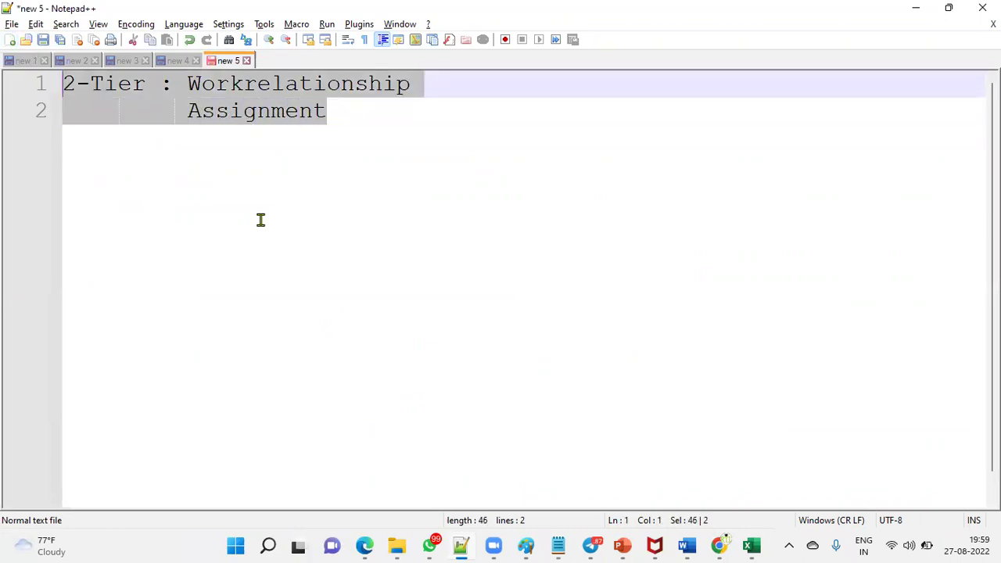
{"action": "key", "text": "ctrl+c"}
{"action": "key", "text": "Right"}
{"action": "key", "text": "Return"}
{"action": "key", "text": "Return"}
{"action": "key", "text": "Return"}
{"action": "key", "text": "ctrl+v"}
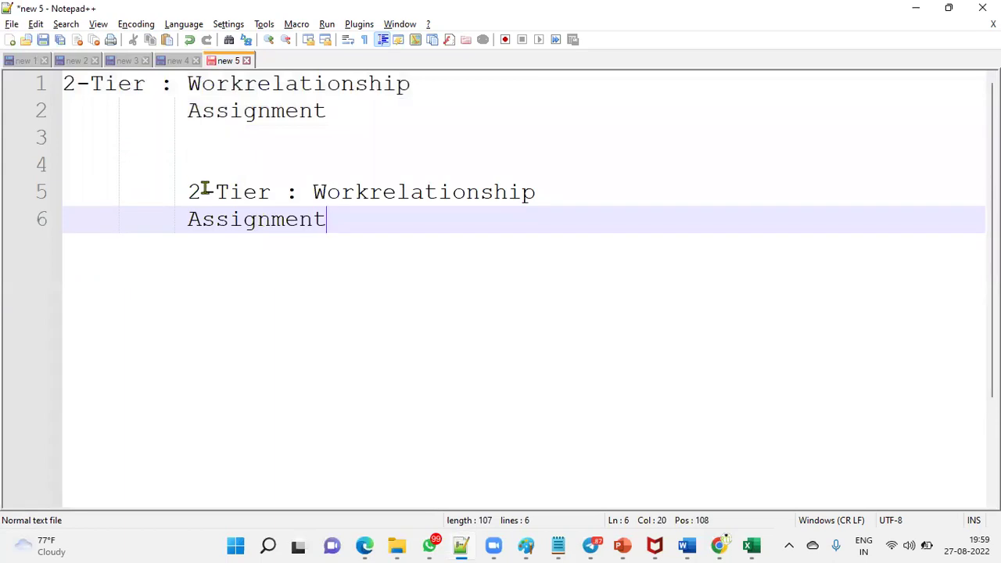
{"action": "key", "text": "ctrl+z"}
{"action": "left_click", "coordinate": [62, 188]}
{"action": "key", "text": "ctrl+v"}
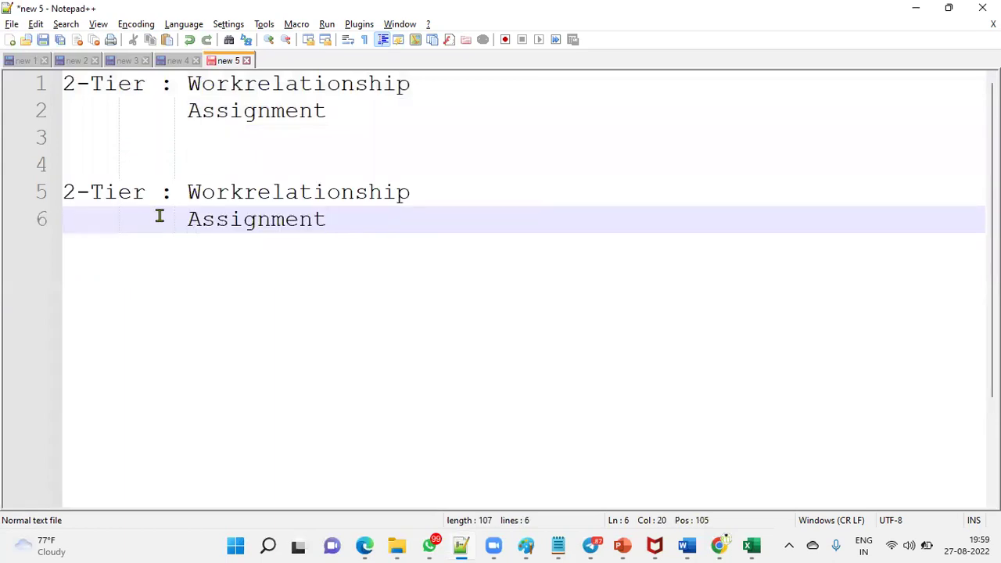
{"action": "left_click", "coordinate": [76, 192]}
{"action": "key", "text": "shift+Left"}
{"action": "type", "text": "3"}
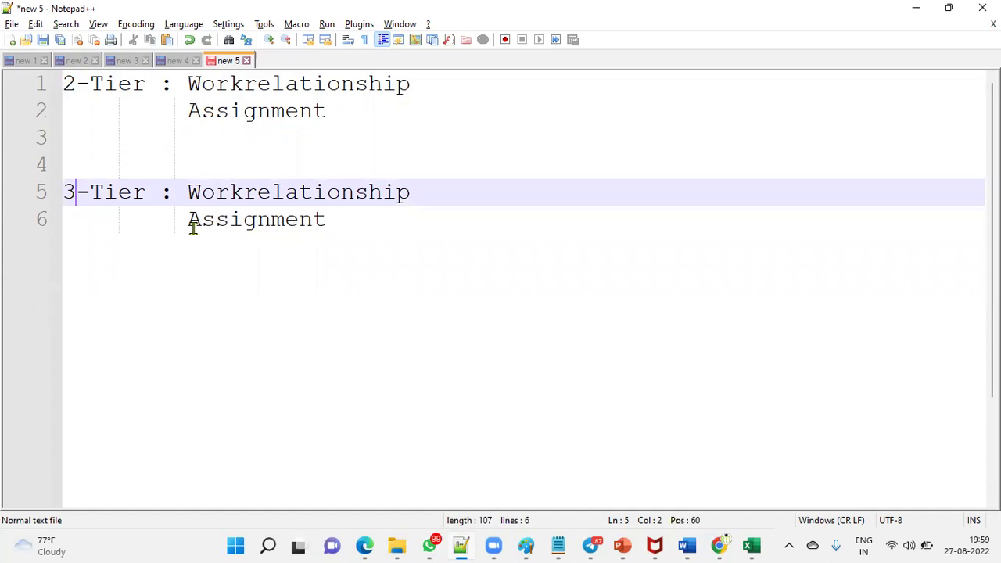
Add a 'WorkTerms' line under the 3-Tier note's Assignment
{"action": "key", "text": "ctrl+End"}
{"action": "key", "text": "Return"}
{"action": "key", "text": "Tab"}
{"action": "key", "text": "Tab"}
{"action": "key", "text": "Tab"}
{"action": "key", "text": "BackSpace"}
{"action": "type", "text": "Work"}
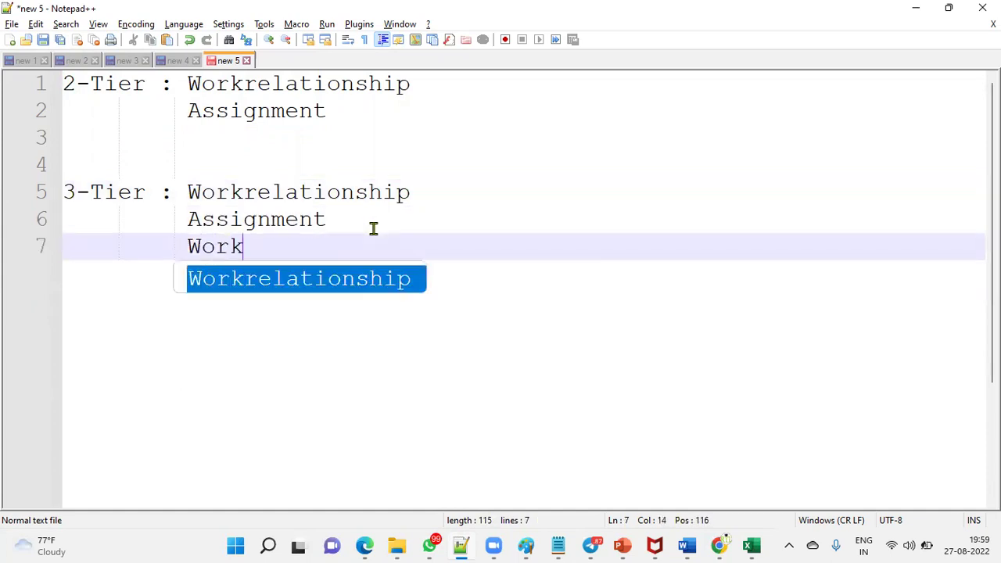
{"action": "type", "text": "Terms"}
{"action": "key", "text": "Return"}
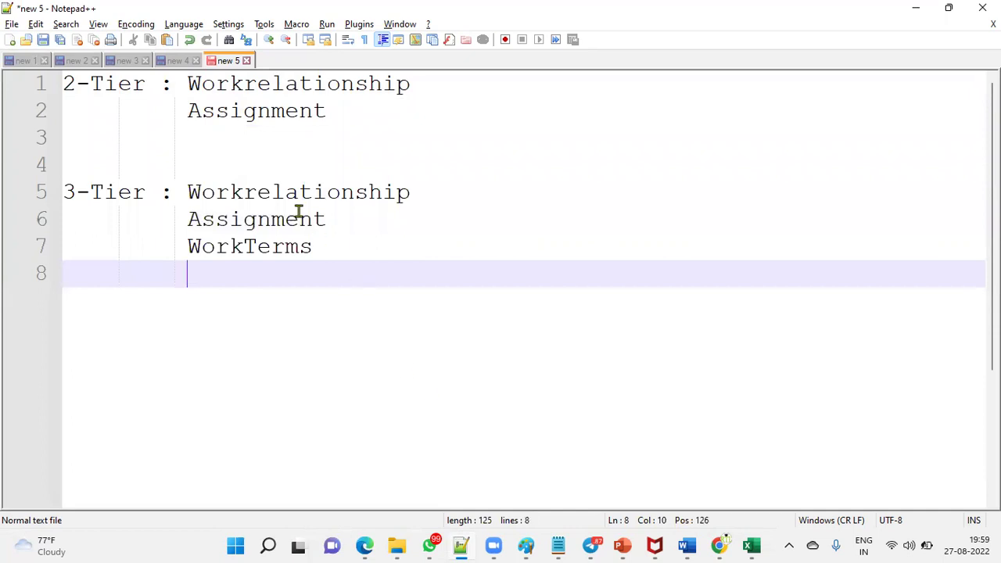
Highlight Workrelationship and Assignment as the levels both tier models share
{"action": "left_click", "coordinate": [189, 84]}
{"action": "left_click_drag", "start_coordinate": [191, 84], "coordinate": [409, 83]}
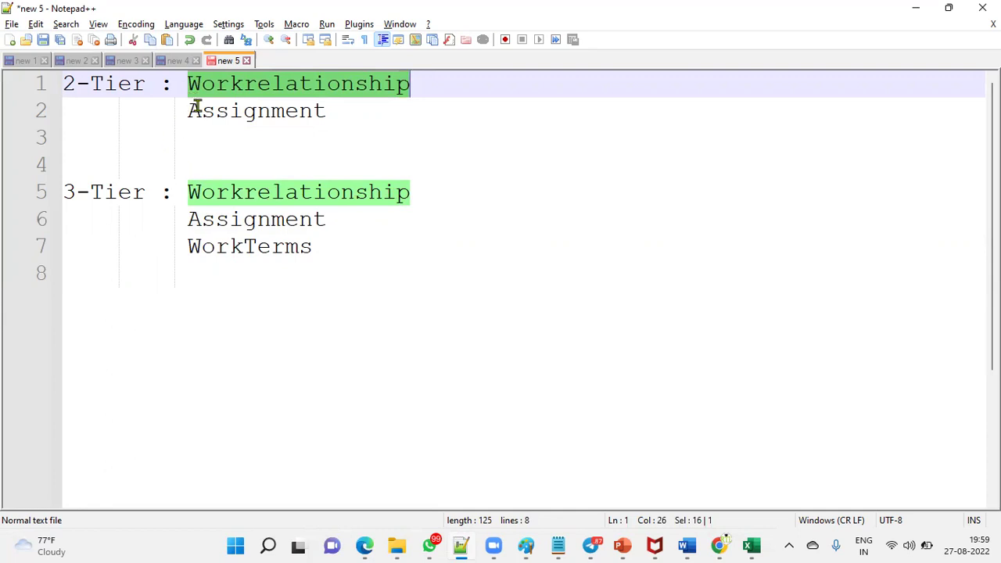
{"action": "left_click_drag", "start_coordinate": [193, 108], "coordinate": [324, 112]}
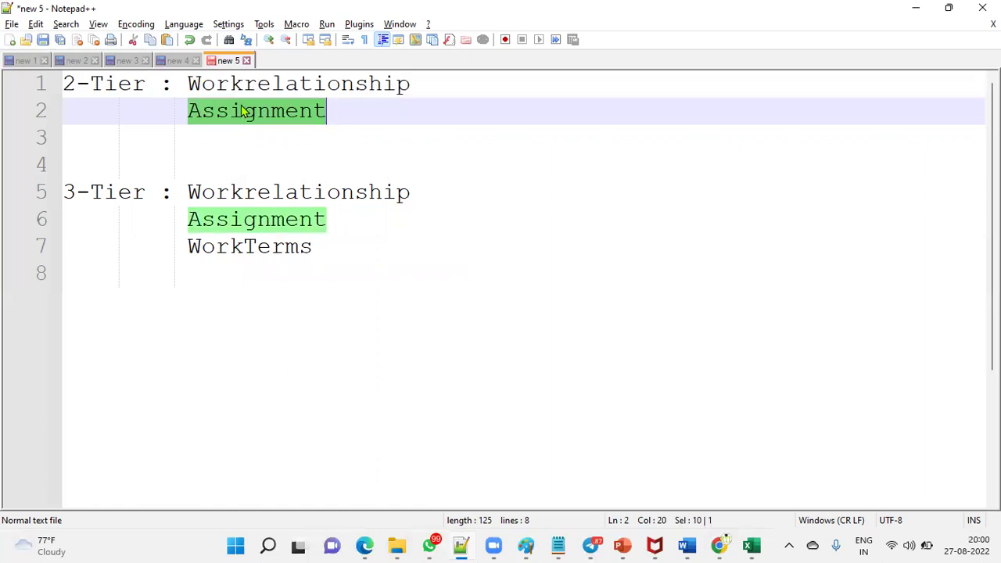
{"action": "left_click", "coordinate": [292, 247]}
{"action": "left_click", "coordinate": [339, 221]}
{"action": "left_click_drag", "start_coordinate": [339, 221], "coordinate": [32, 108]}
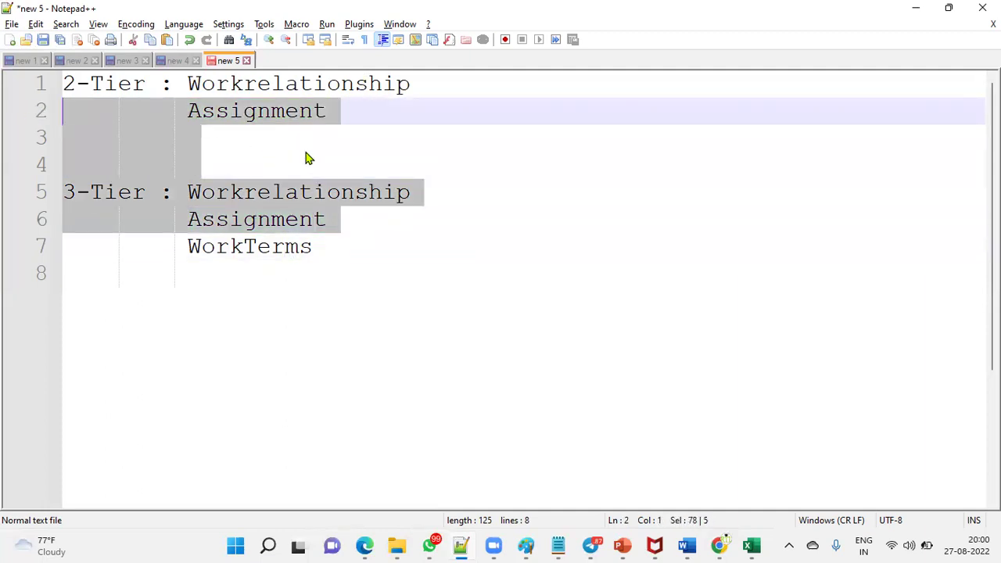
Highlight WorkTerms as the extra 3-Tier level, then return to the Oracle Edit Enterprise page
{"action": "left_click", "coordinate": [193, 246]}
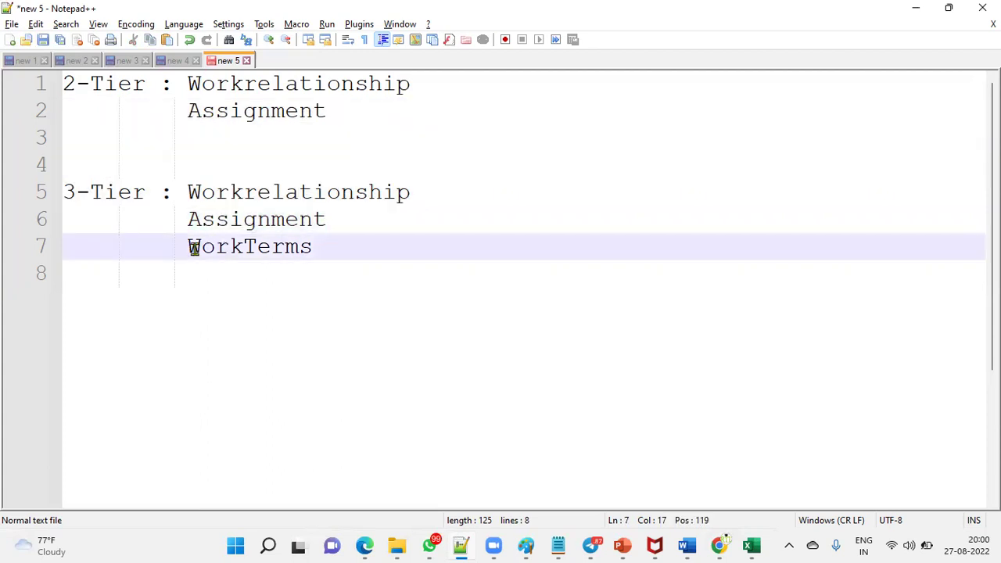
{"action": "left_click_drag", "start_coordinate": [190, 247], "coordinate": [312, 248]}
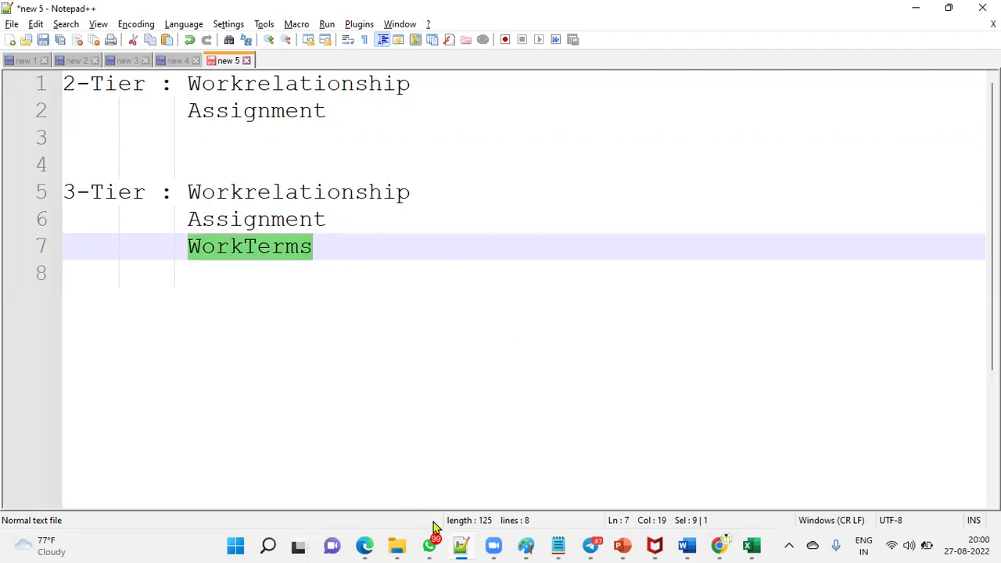
{"action": "left_click", "coordinate": [370, 545]}
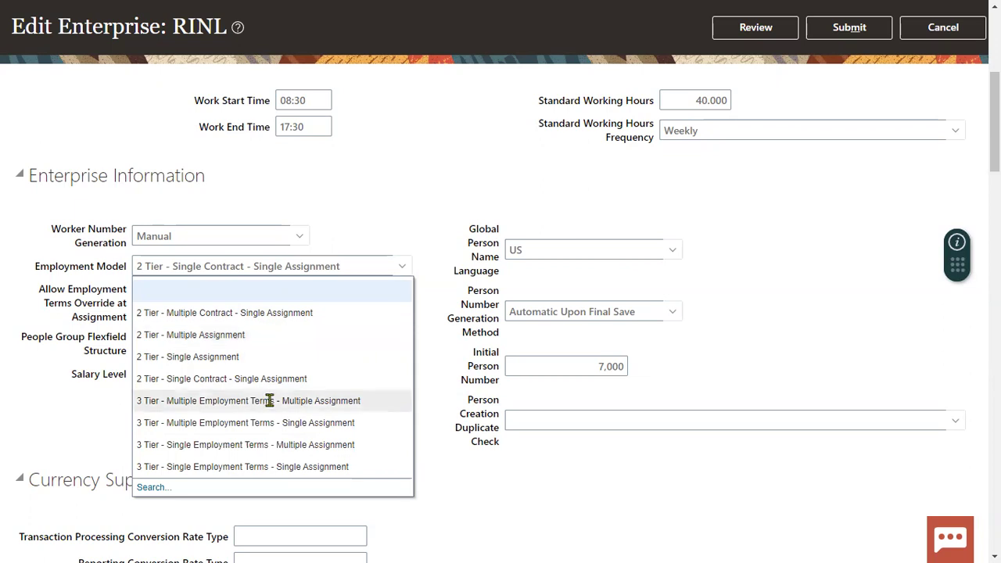
Open RINL's Employment Model dropdown to show the 2 Tier and 3 Tier options
{"action": "left_click", "coordinate": [261, 444]}
{"action": "key", "text": "alt+Tab"}
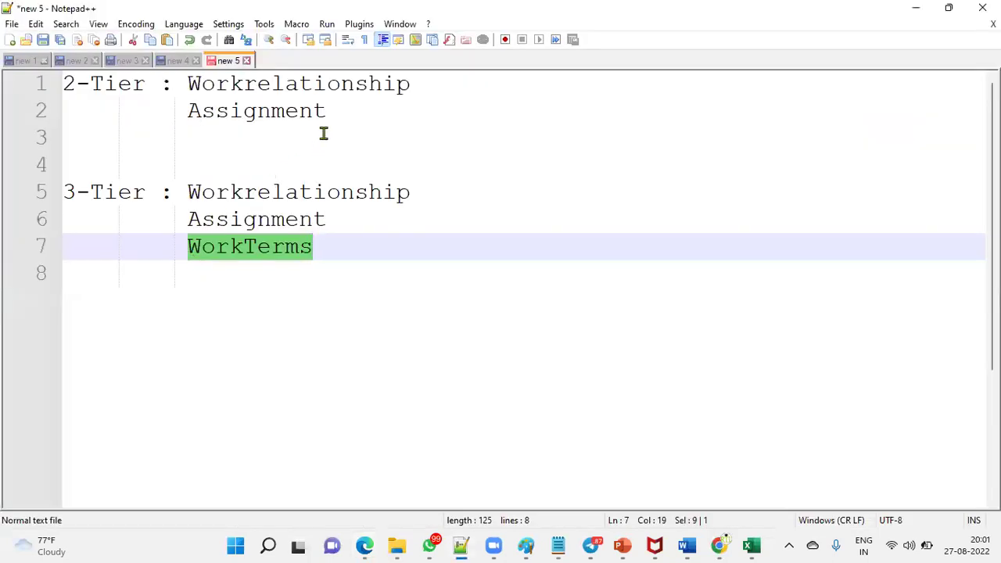
{"action": "left_click_drag", "start_coordinate": [327, 110], "coordinate": [188, 84]}
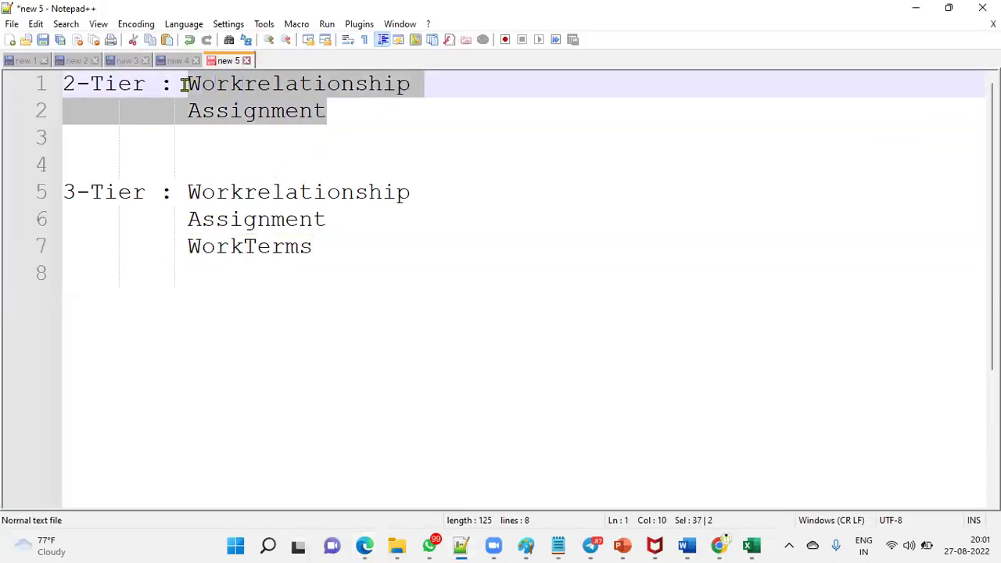
{"action": "left_click_drag", "start_coordinate": [330, 245], "coordinate": [186, 197]}
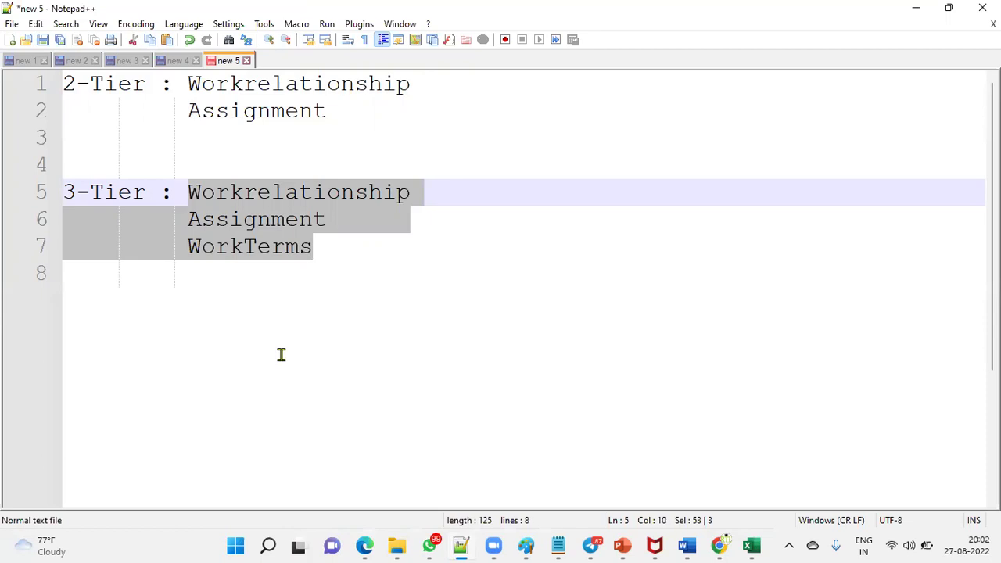
{"action": "key", "text": "alt+Tab"}
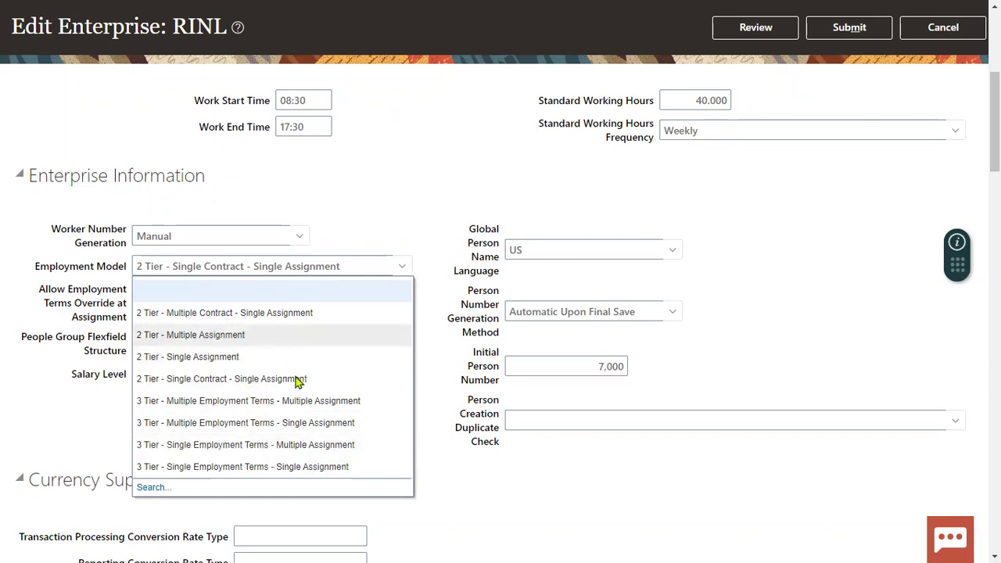
Close the Employment Model list, leaving 2 Tier - Single Contract - Single Assignment unchanged
{"action": "left_click", "coordinate": [442, 168]}
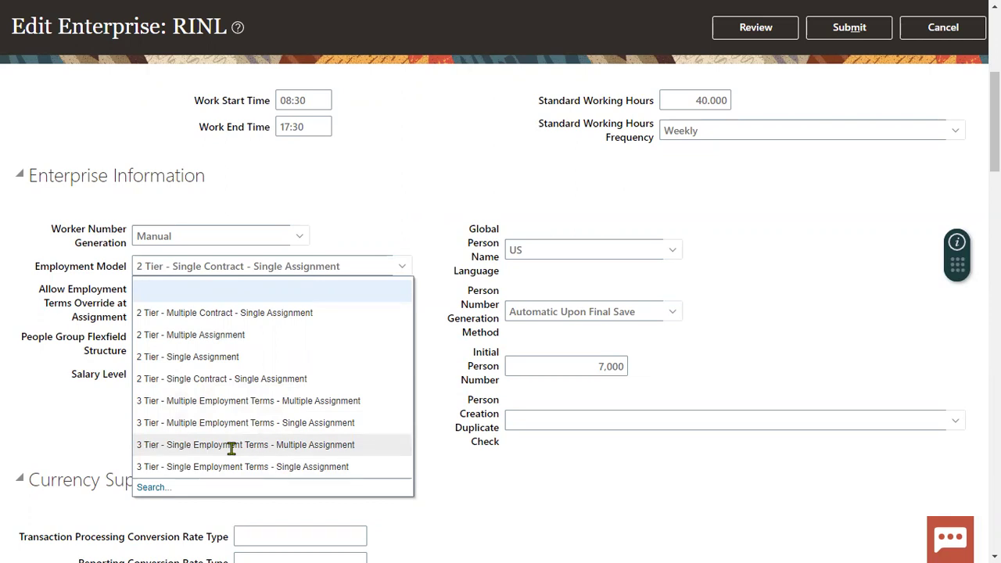
{"action": "left_click", "coordinate": [455, 201]}
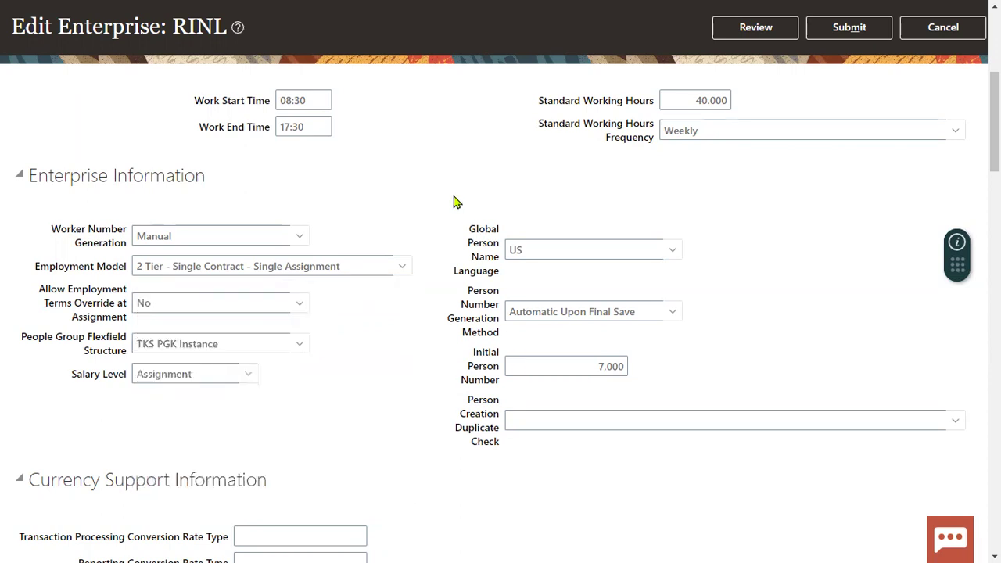
{"action": "left_click_drag", "start_coordinate": [171, 26], "coordinate": [225, 26]}
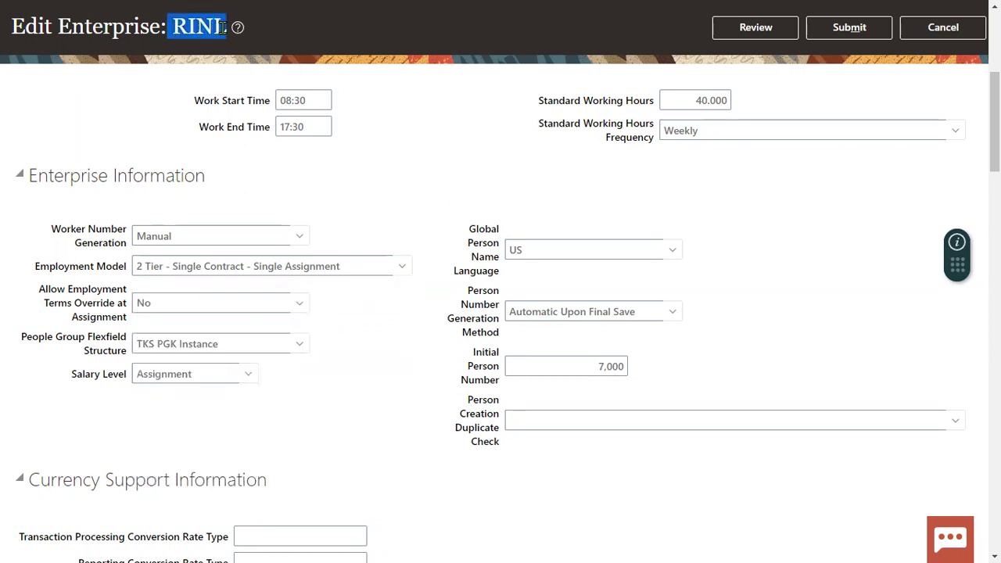
Cancel the RINL edit, confirm discarding changes, and click Done to return to Workforce Structures
{"action": "left_click", "coordinate": [941, 28]}
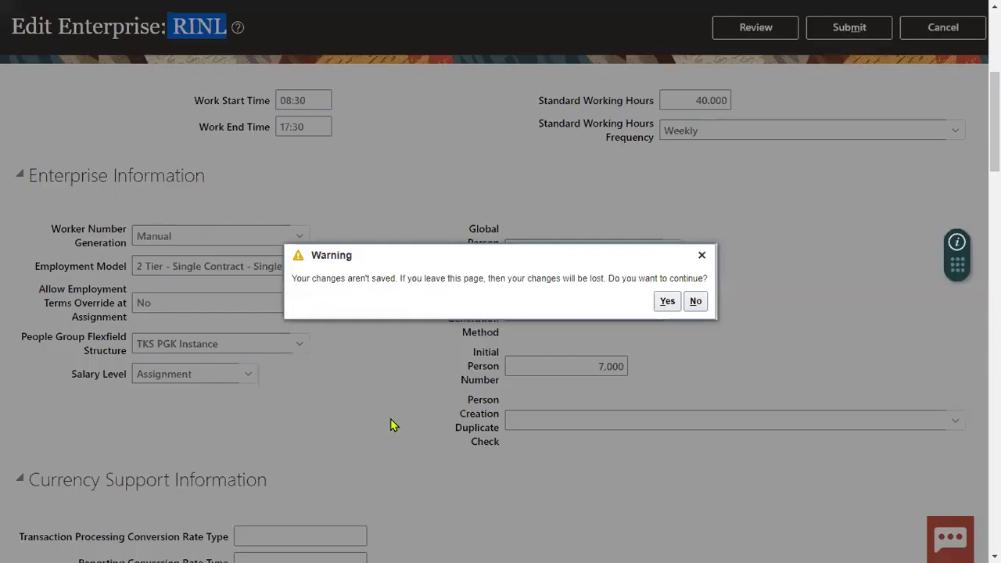
{"action": "left_click", "coordinate": [667, 301]}
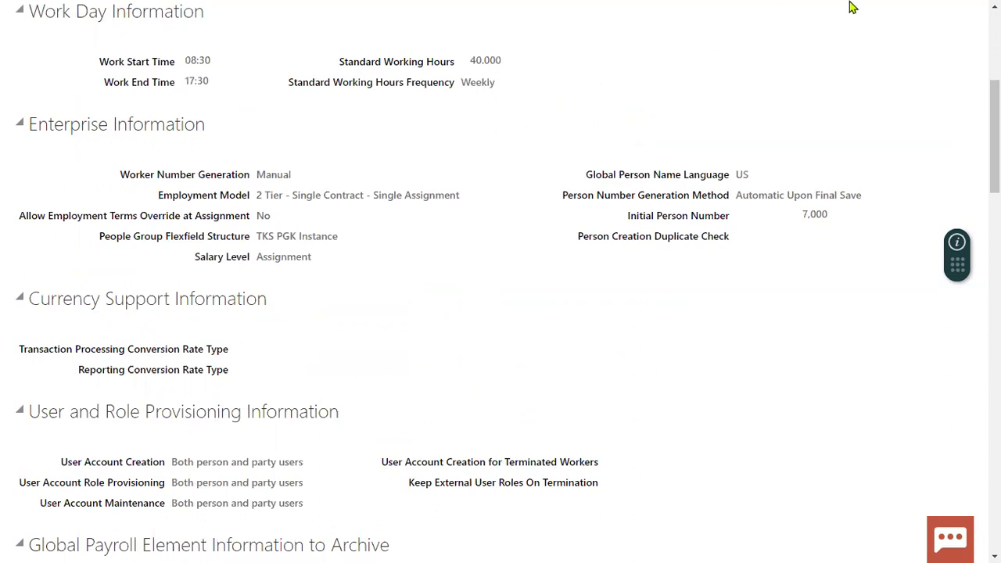
{"action": "mouse_move", "coordinate": [852, 6]}
{"action": "scroll", "coordinate": [860, 133], "scroll_direction": "up", "scroll_amount": 5}
{"action": "left_click", "coordinate": [942, 69]}
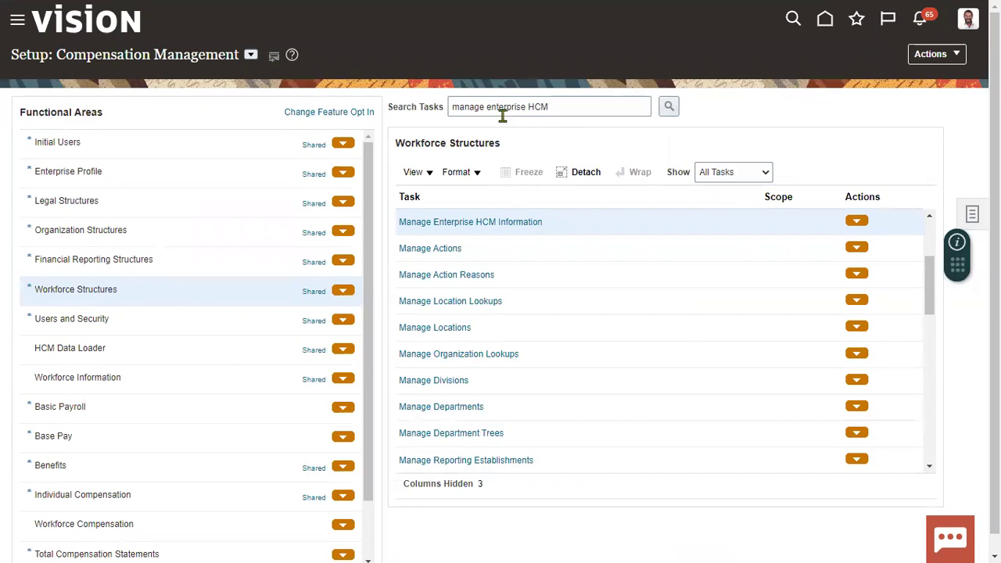
Search tasks for 'manage legal entity' and open Manage Legal Entity HCM Information
{"action": "left_click_drag", "start_coordinate": [484, 108], "coordinate": [586, 111]}
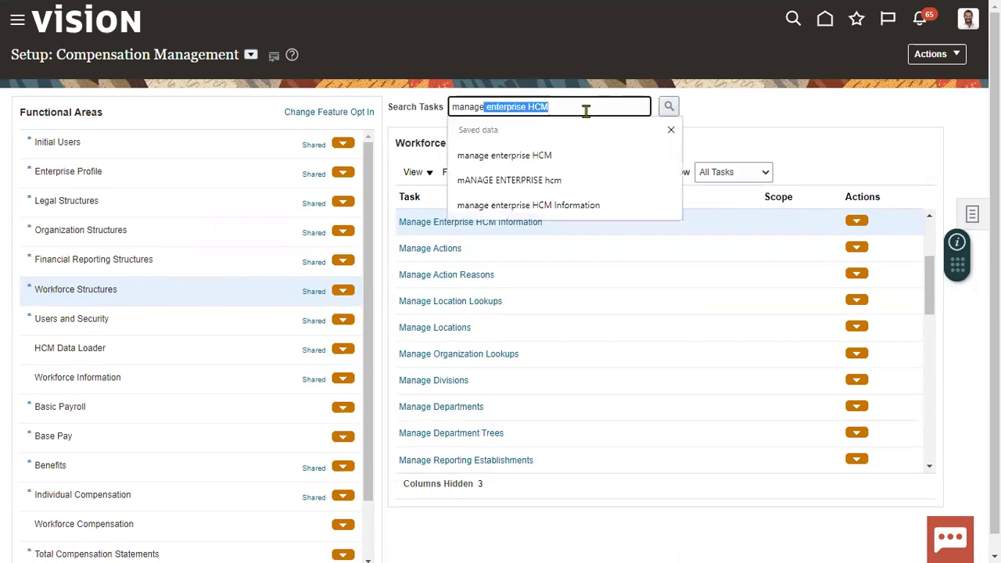
{"action": "type", "text": "legal "}
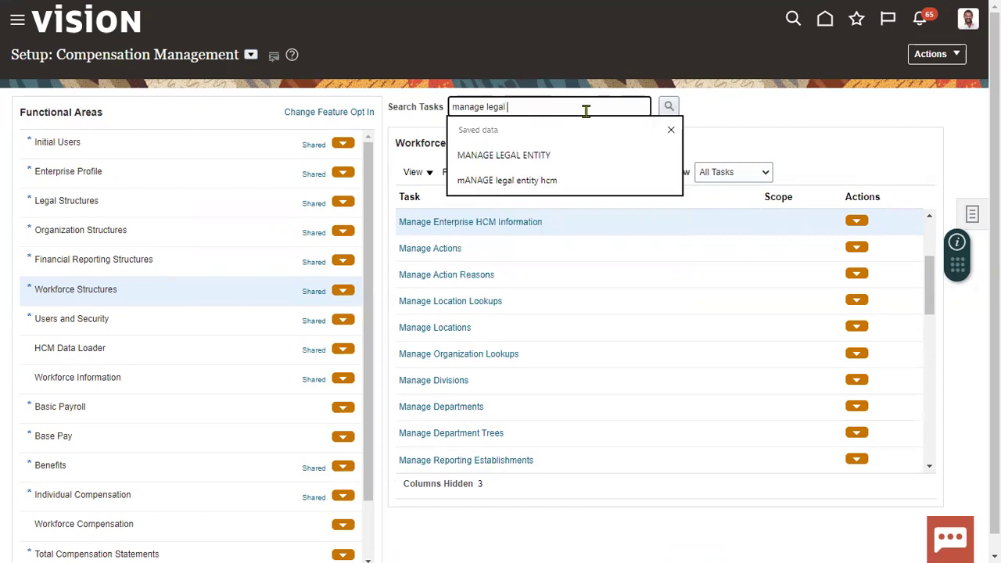
{"action": "type", "text": "entity"}
{"action": "key", "text": "Return"}
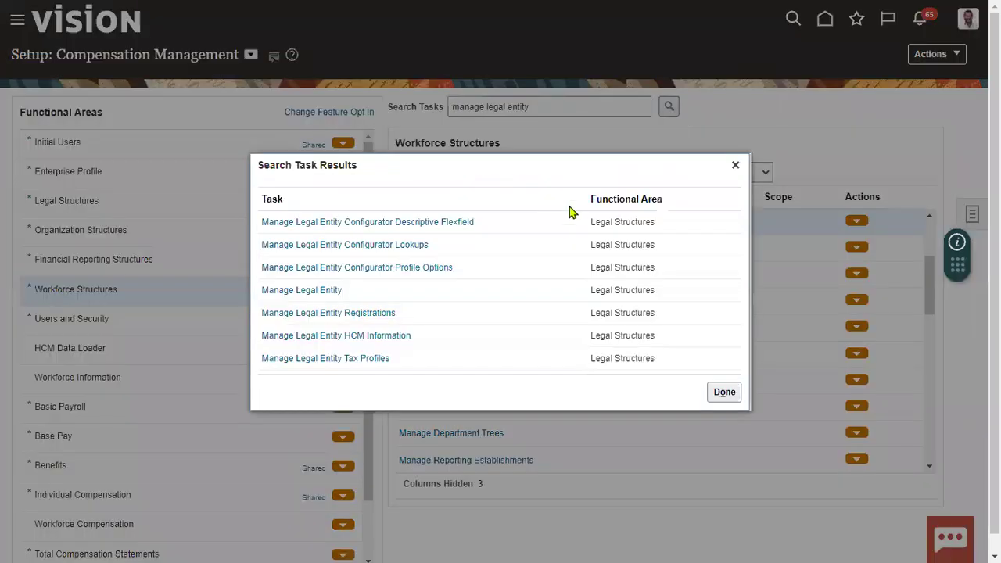
{"action": "left_click", "coordinate": [353, 337]}
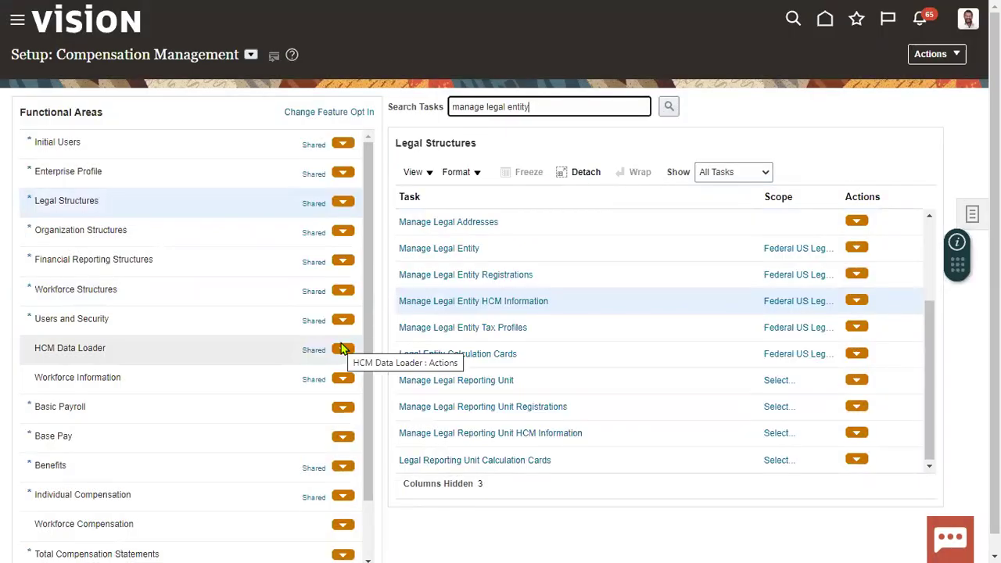
Change the task's legal entity scope to Select and Add, then apply it and go to the task
{"action": "left_click", "coordinate": [808, 309]}
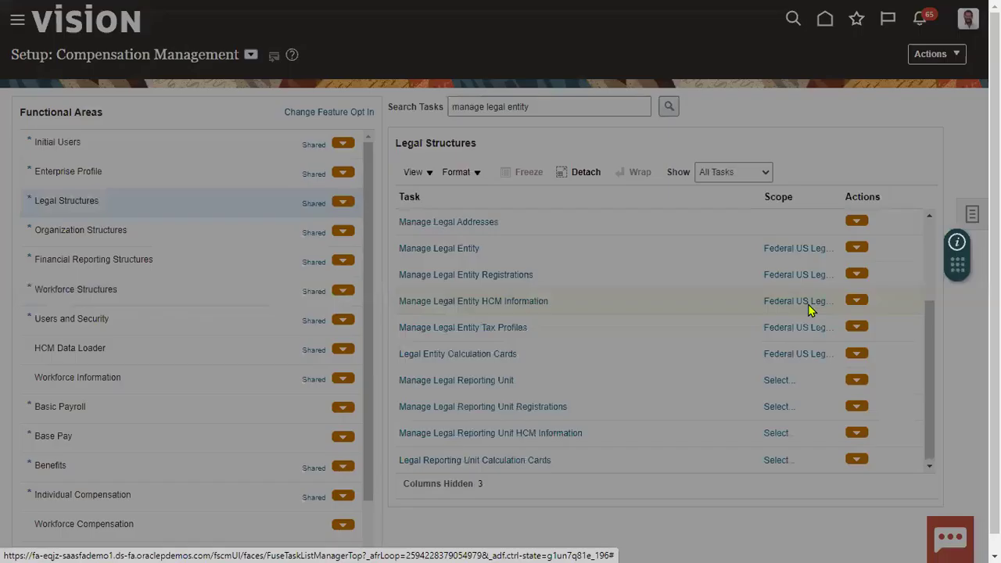
{"action": "left_click", "coordinate": [521, 310]}
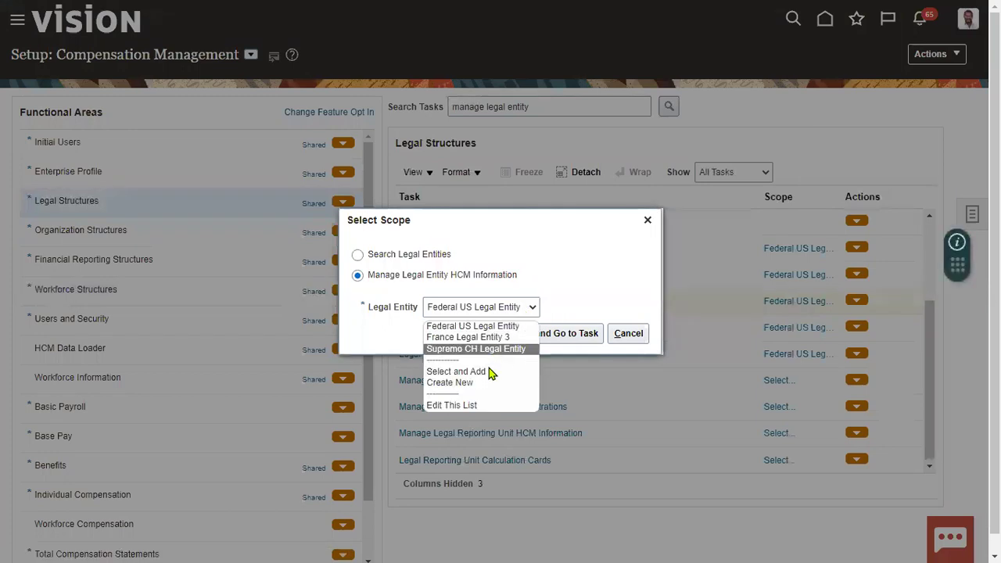
{"action": "left_click", "coordinate": [484, 372]}
{"action": "left_click", "coordinate": [574, 332]}
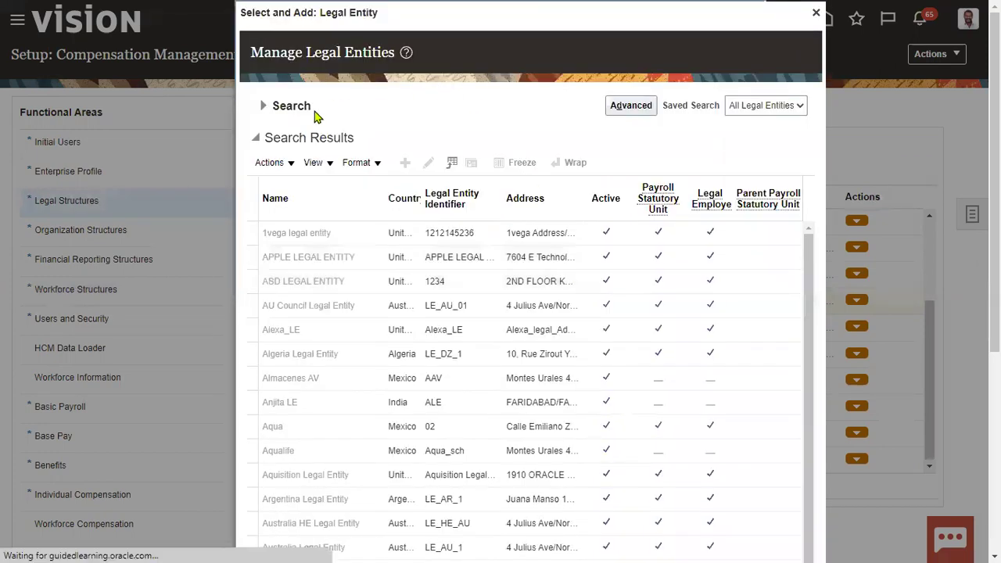
Search legal entities for Name US1, select US1 Legal Entity, and save and close
{"action": "left_click", "coordinate": [265, 105]}
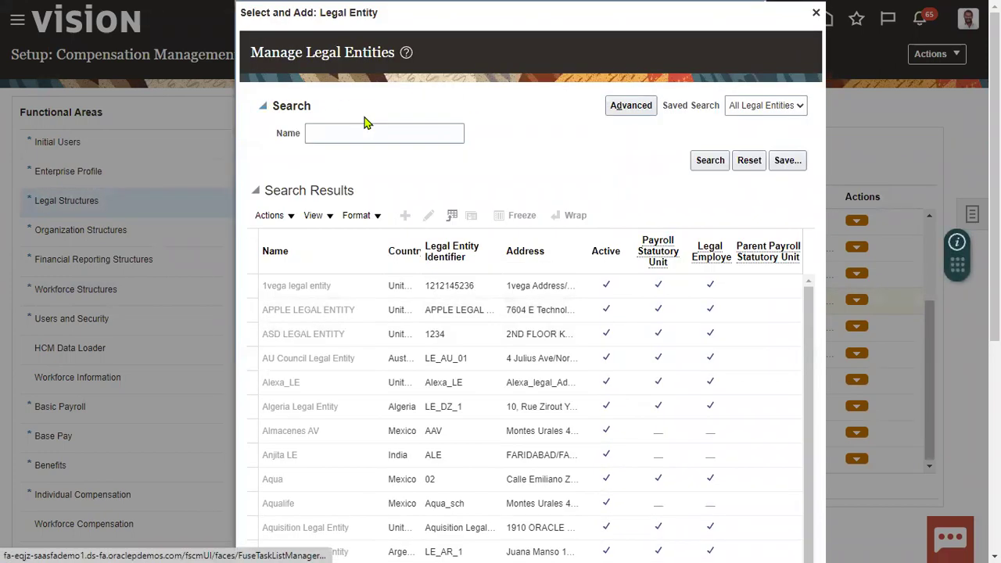
{"action": "left_click", "coordinate": [398, 138]}
{"action": "type", "text": "US1"}
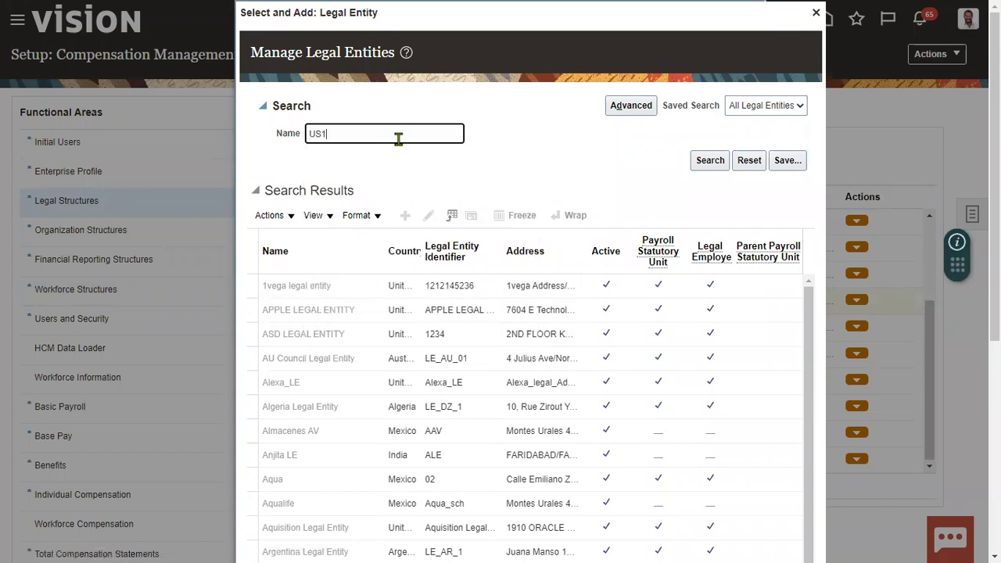
{"action": "key", "text": "Return"}
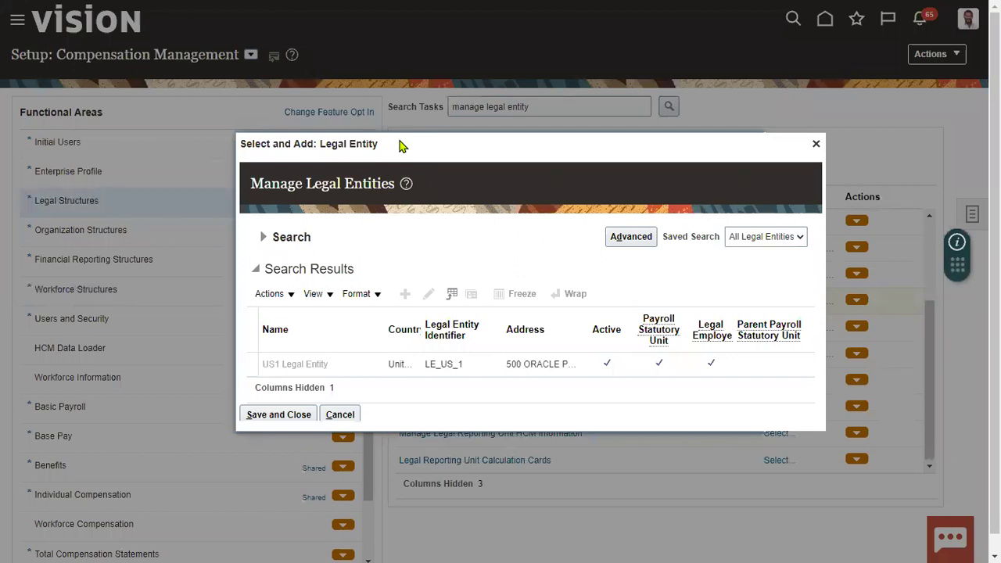
{"action": "left_click", "coordinate": [432, 364]}
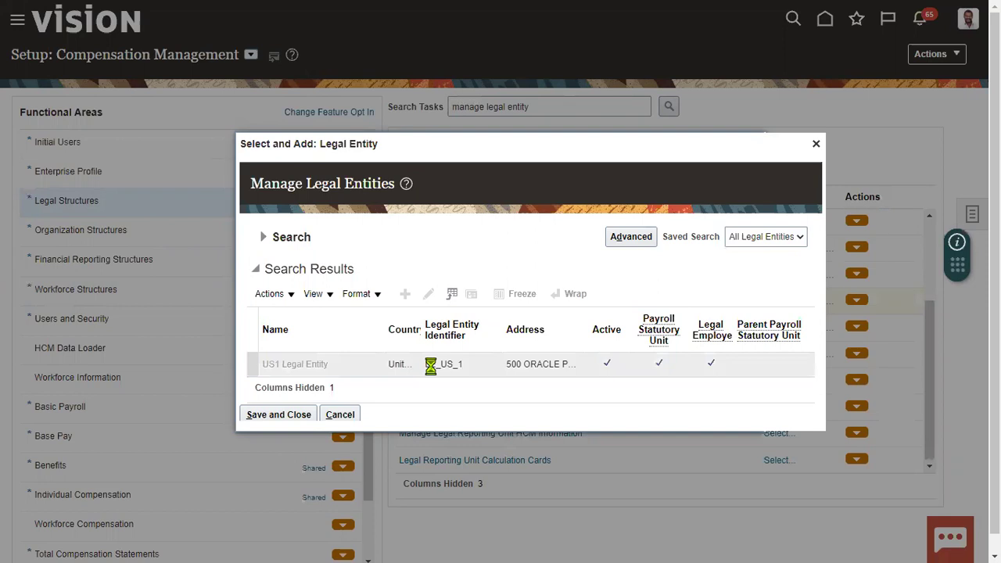
{"action": "left_click", "coordinate": [271, 416]}
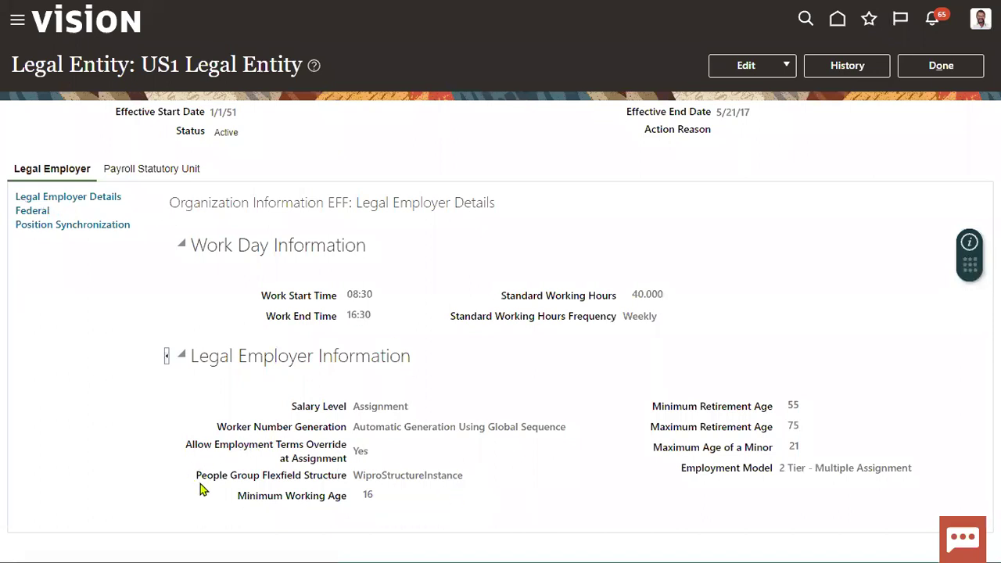
{"action": "left_click_drag", "start_coordinate": [681, 466], "coordinate": [780, 477]}
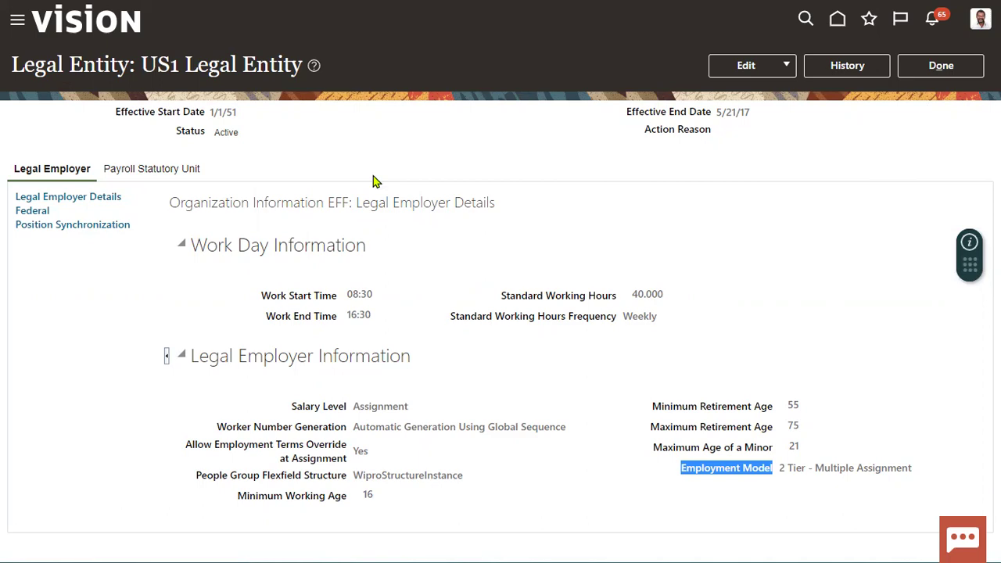
Switch from the Notepad++ notes to the RTL Online Trainings Placements YouTube page and highlight the channel name
{"action": "key", "text": "alt+Tab"}
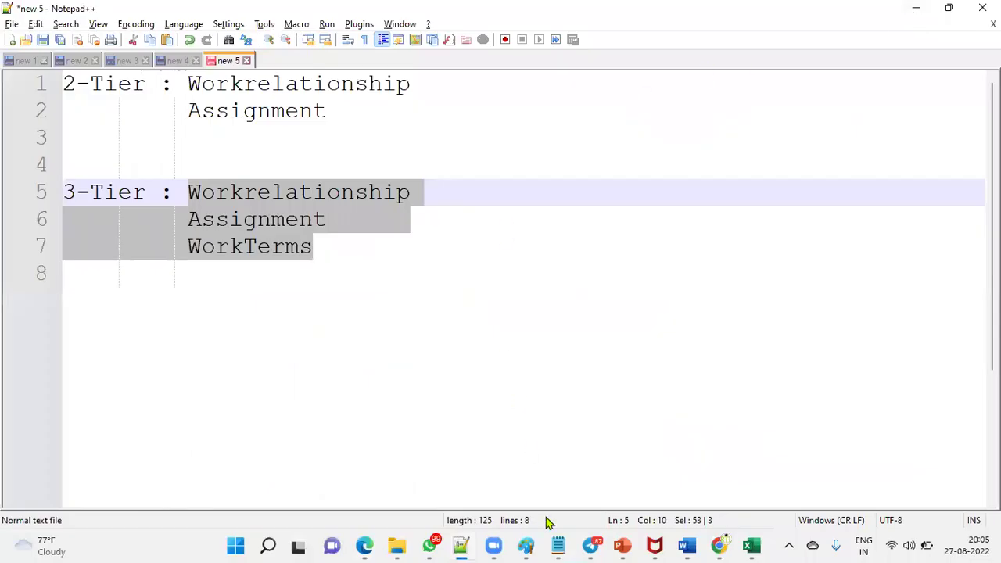
{"action": "left_click", "coordinate": [716, 545]}
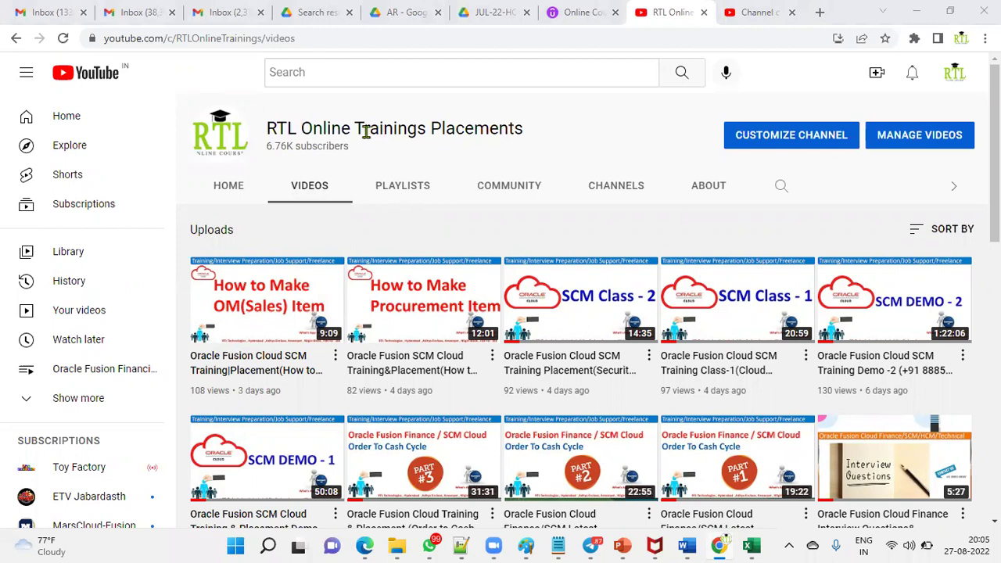
{"action": "left_click_drag", "start_coordinate": [275, 129], "coordinate": [475, 130]}
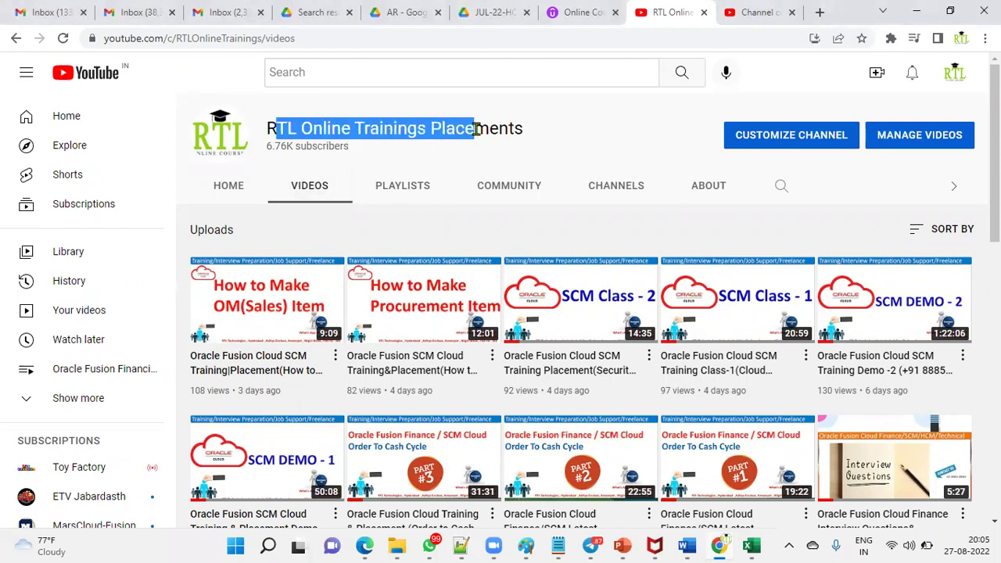